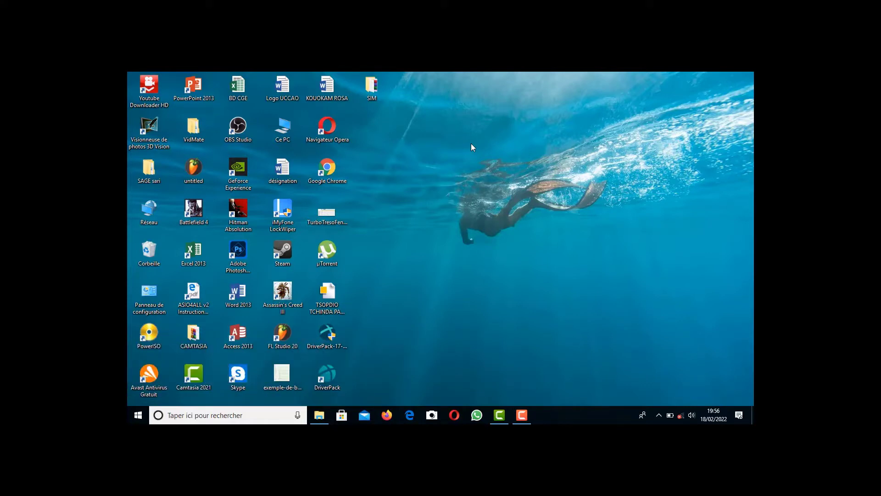
Open the REMISE OS folder inside LOGICIELS on Disque local (A:)
{"action": "double_click", "coordinate": [270, 130]}
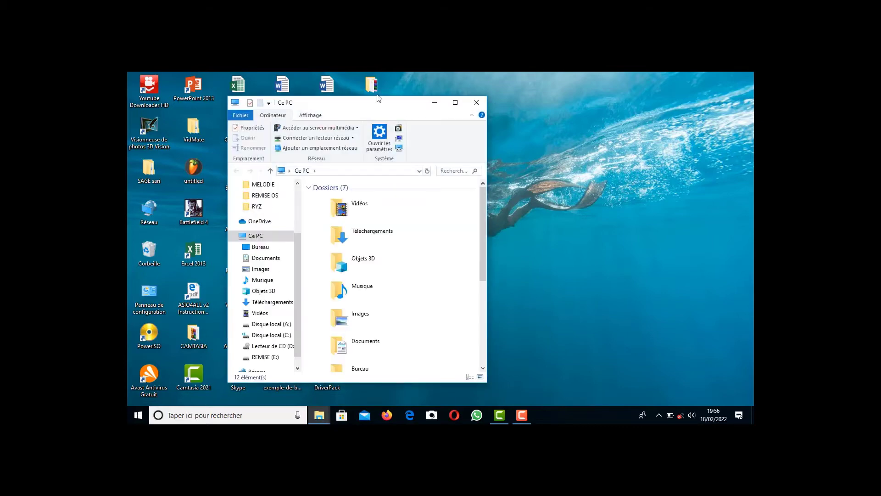
{"action": "double_click", "coordinate": [377, 105]}
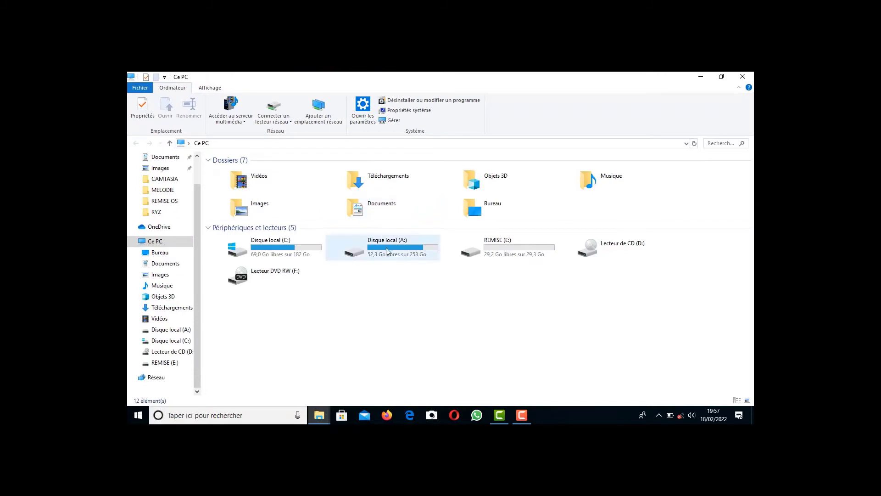
{"action": "double_click", "coordinate": [387, 250]}
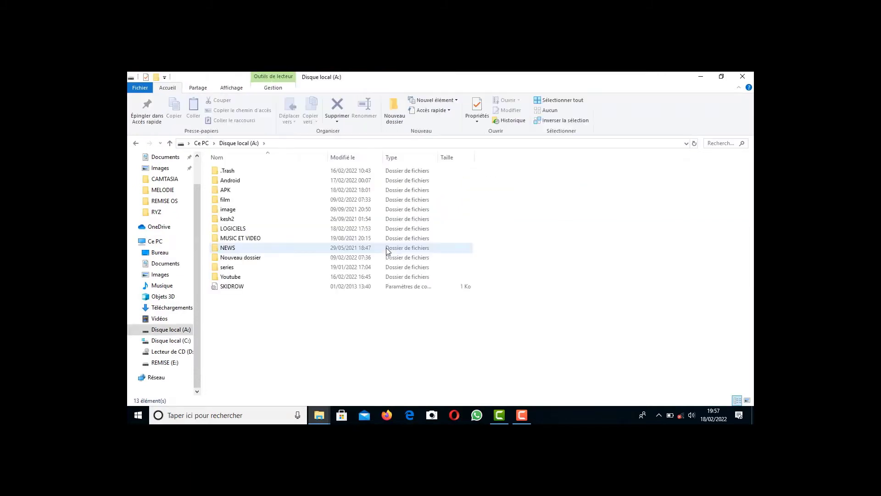
{"action": "double_click", "coordinate": [260, 230]}
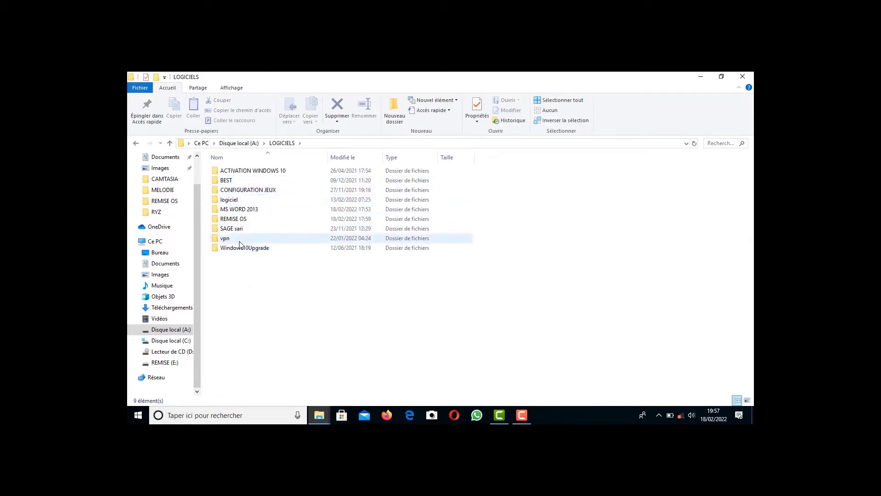
{"action": "double_click", "coordinate": [239, 218]}
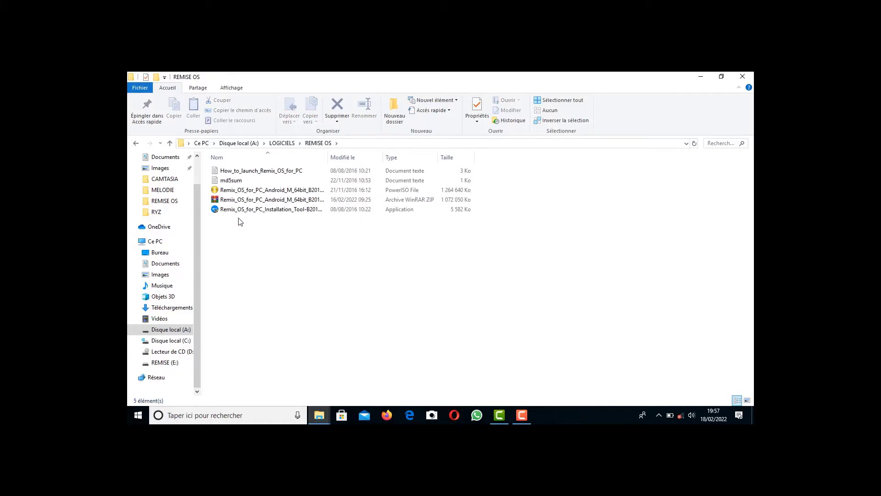
Delete all files in the REMISE OS folder except the Remix OS ZIP archive
{"action": "left_click", "coordinate": [251, 192]}
{"action": "key", "text": "ctrl+a"}
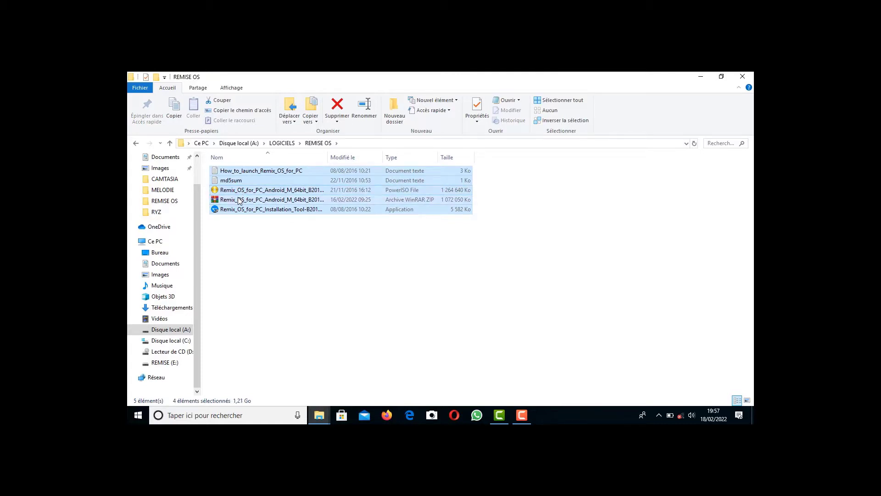
{"action": "key", "text": "Delete"}
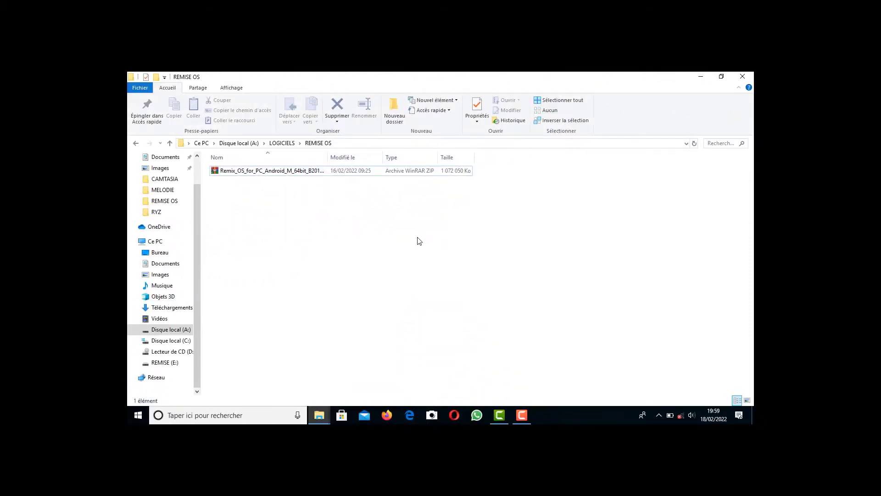
Extract the Remix_OS_for_PC_Android_M_64bit ZIP archive into the current folder
{"action": "right_click", "coordinate": [326, 174]}
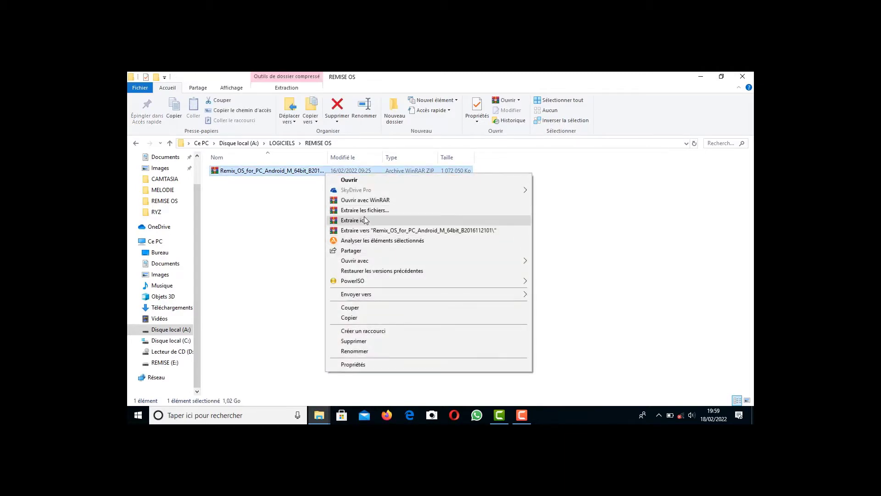
{"action": "left_click", "coordinate": [364, 220]}
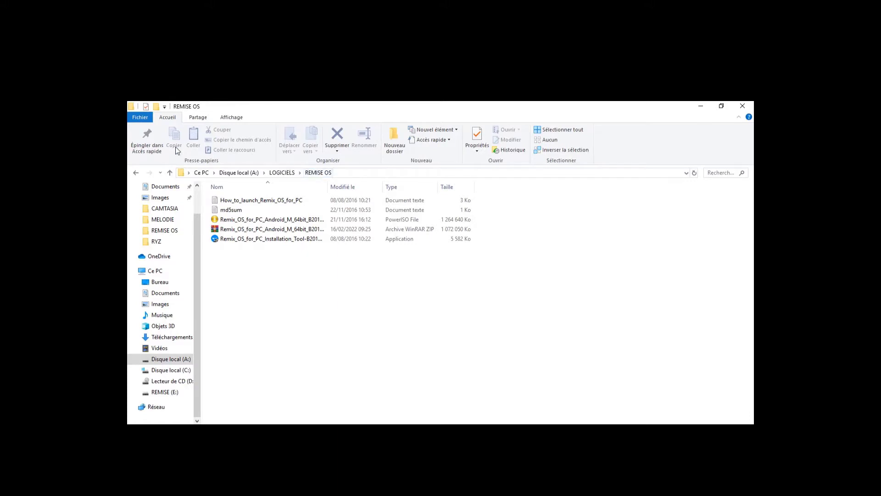
Return to the REMISE OS folder via Ce PC and launch the Remix OS for PC Installation Tool
{"action": "left_click", "coordinate": [135, 174]}
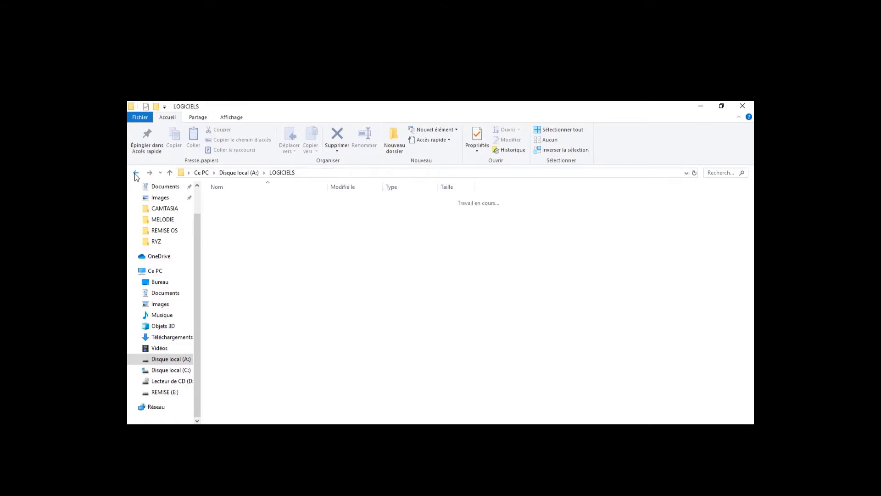
{"action": "left_click", "coordinate": [136, 175]}
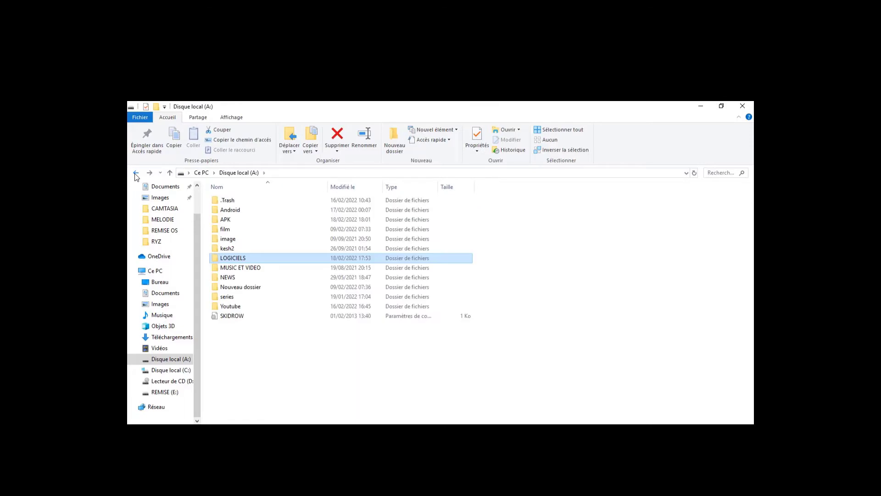
{"action": "left_click", "coordinate": [135, 175]}
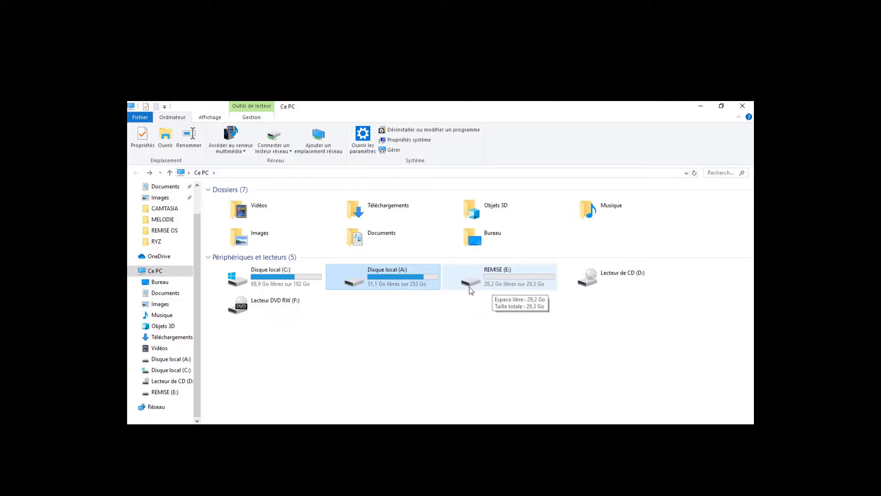
{"action": "double_click", "coordinate": [404, 282]}
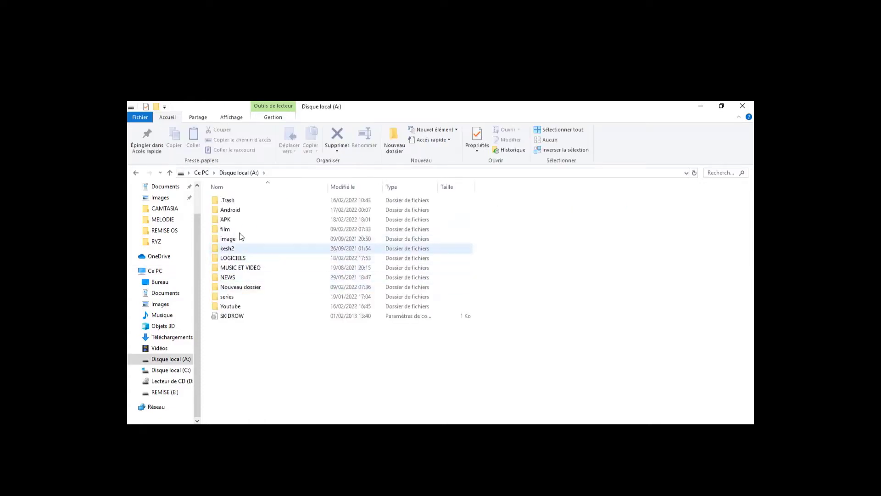
{"action": "double_click", "coordinate": [235, 259]}
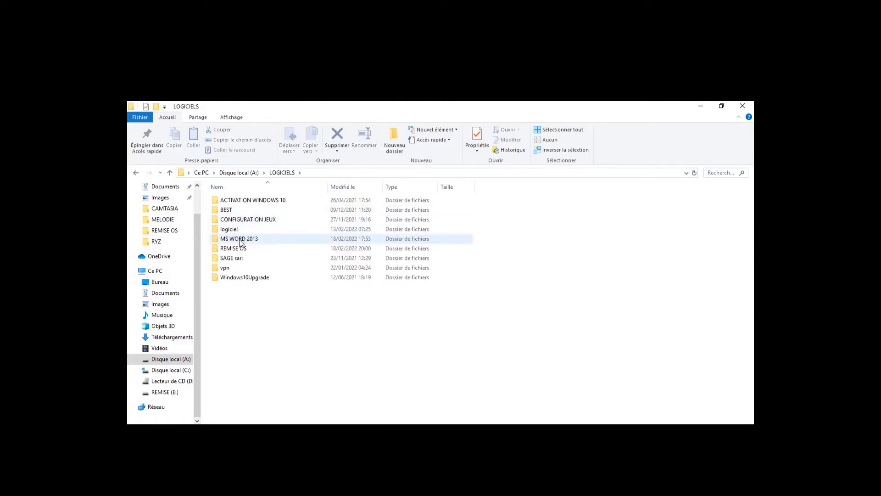
{"action": "double_click", "coordinate": [237, 248]}
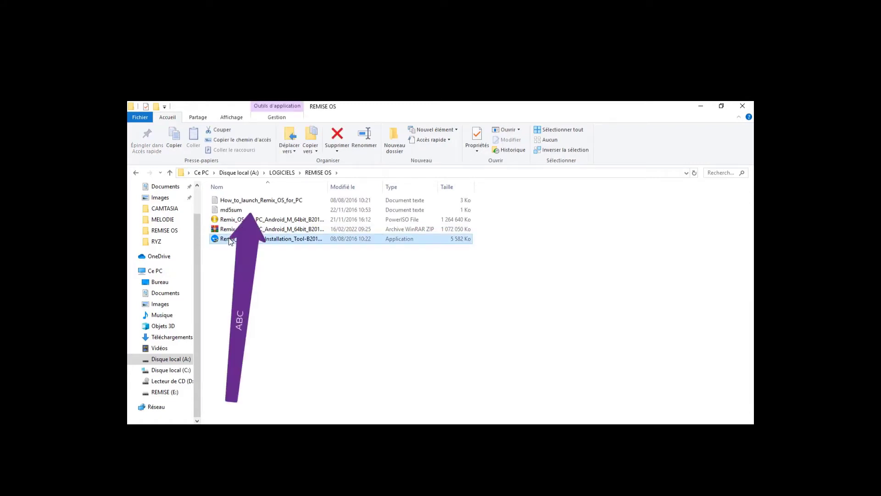
{"action": "double_click", "coordinate": [230, 242]}
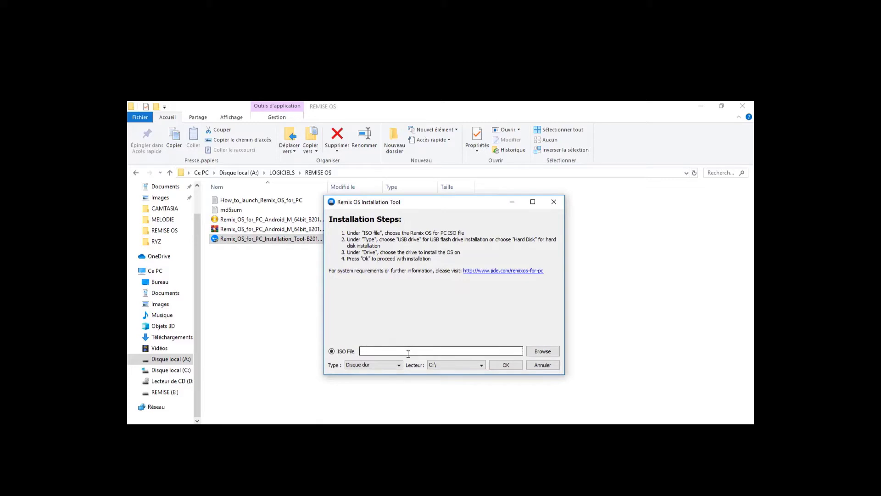
Choose the Remix_OS_for_PC_Android_M_64bit ISO file as the installation image
{"action": "left_click", "coordinate": [529, 351]}
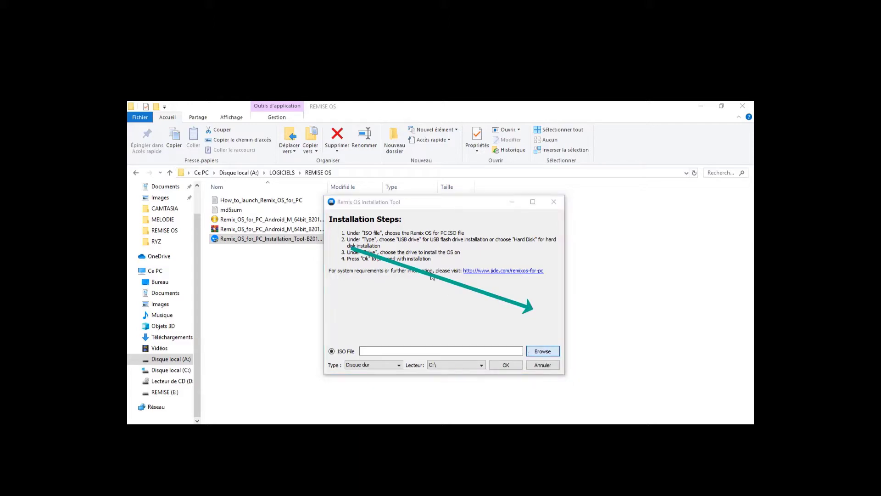
{"action": "left_click", "coordinate": [539, 352]}
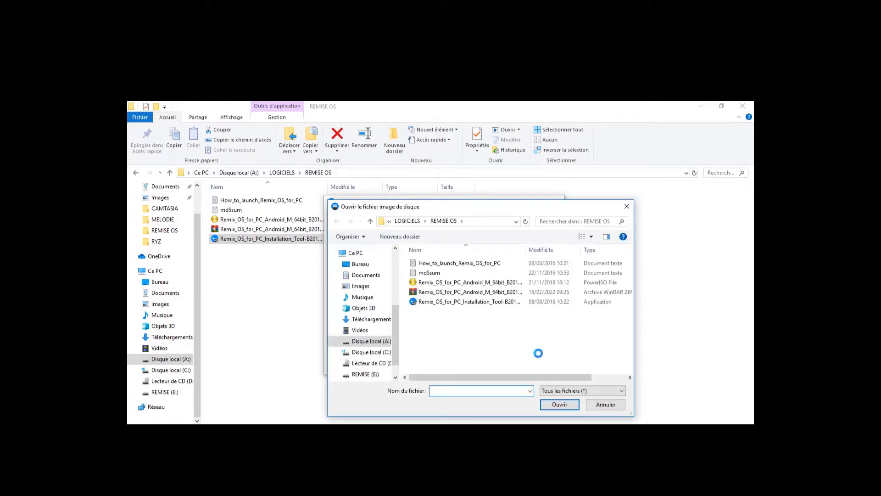
{"action": "left_click", "coordinate": [439, 286]}
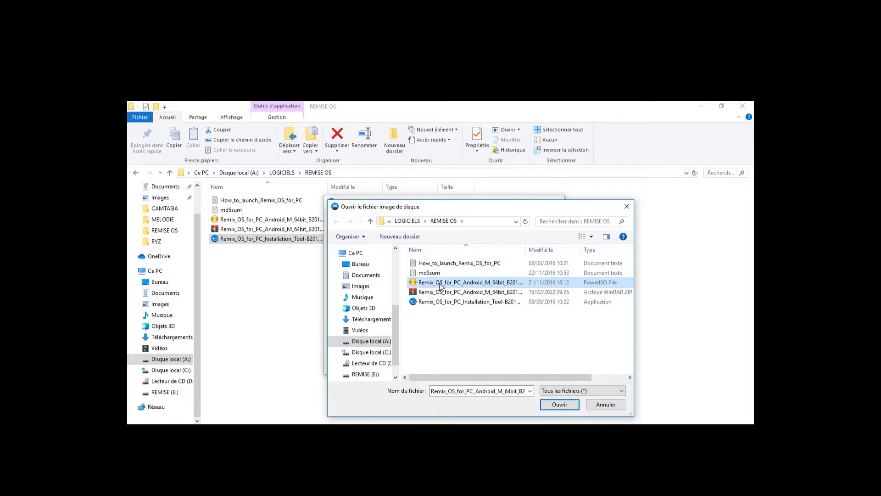
{"action": "left_click", "coordinate": [546, 406]}
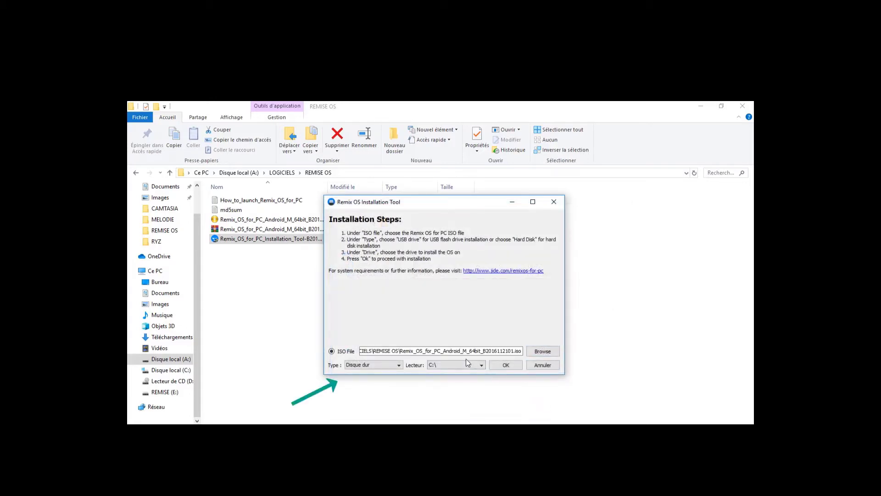
Install on hard disk type Disque dur to drive E:\ with the 16GB (Recommended) system size
{"action": "left_click", "coordinate": [395, 365]}
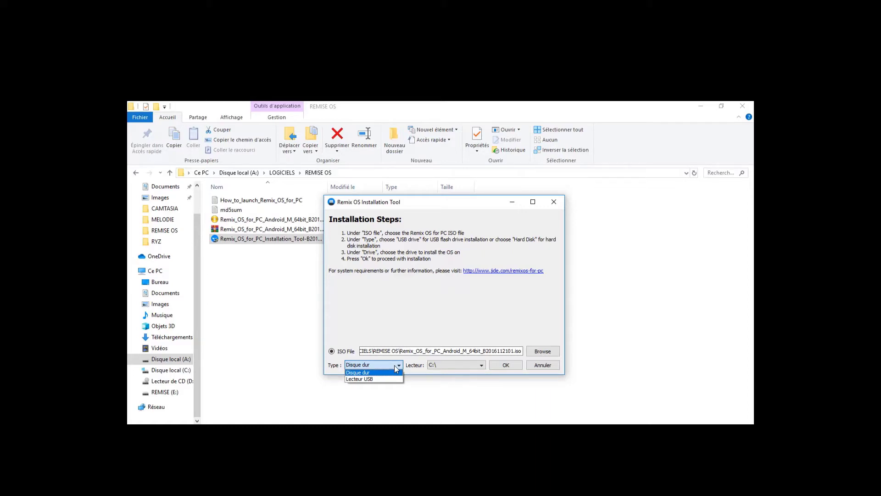
{"action": "left_click", "coordinate": [394, 366]}
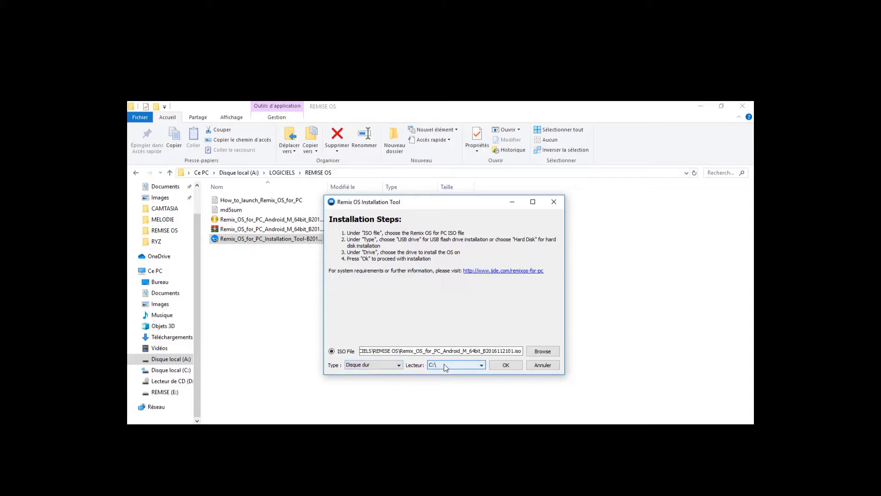
{"action": "left_click", "coordinate": [481, 366]}
{"action": "left_click", "coordinate": [469, 378]}
{"action": "left_click", "coordinate": [507, 365]}
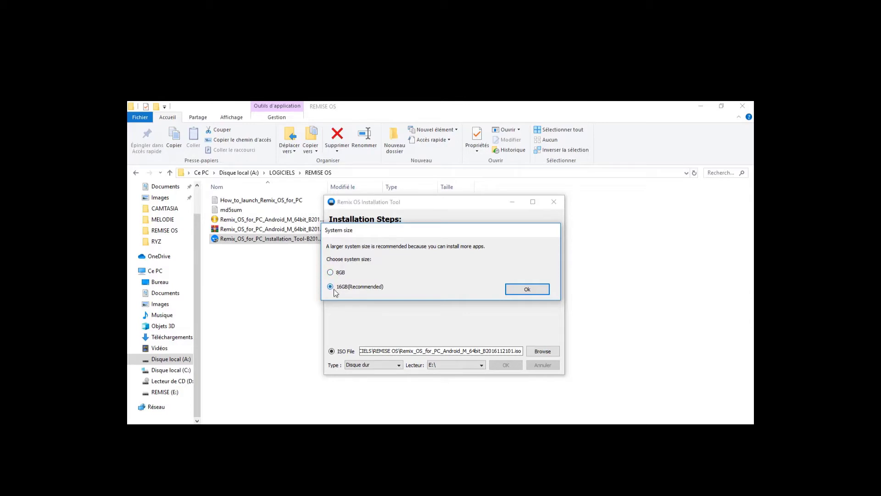
{"action": "left_click", "coordinate": [513, 292]}
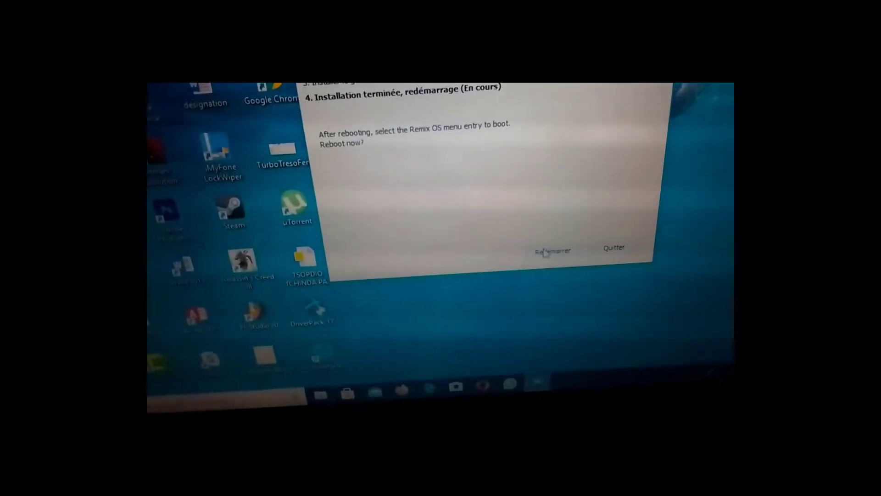
Restart the computer and boot Remix OS from the operating system selection menu
{"action": "left_click", "coordinate": [549, 263]}
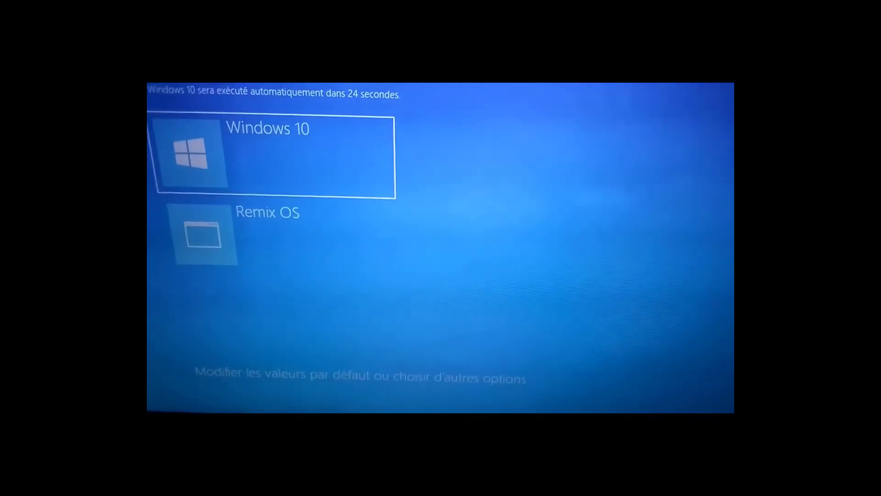
{"action": "key", "text": "Down"}
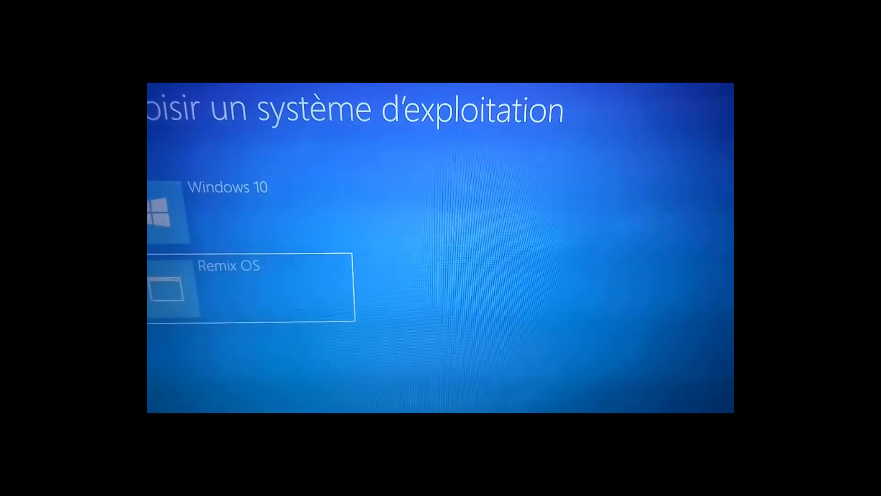
{"action": "key", "text": "Return"}
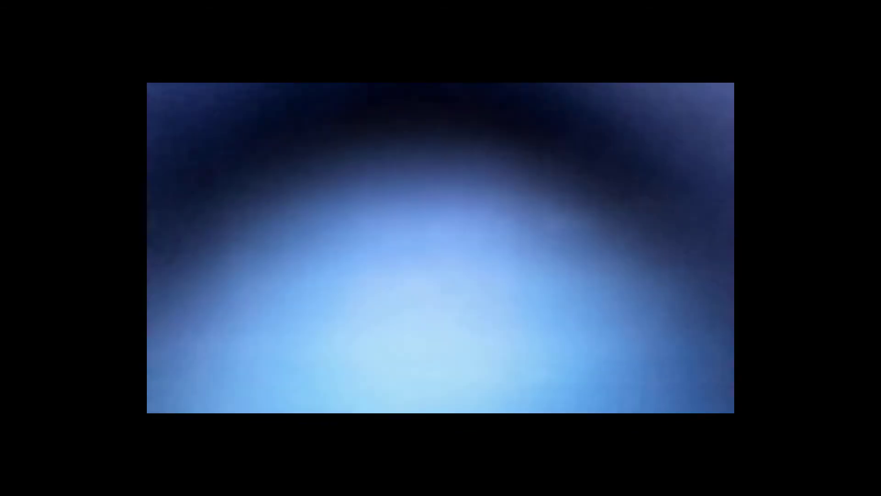